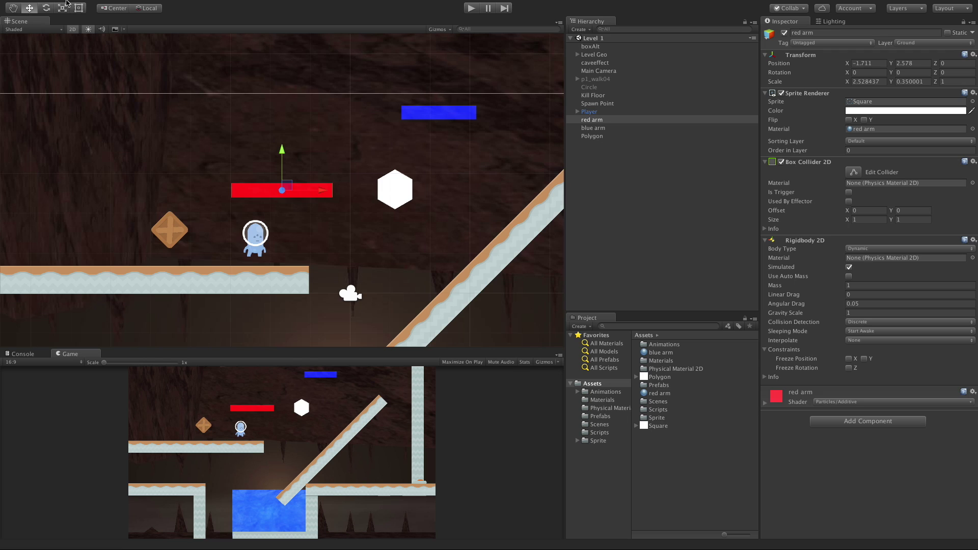
- Add a Constant Force 2D component to the red arm and set its force X to -1
click(851, 421)
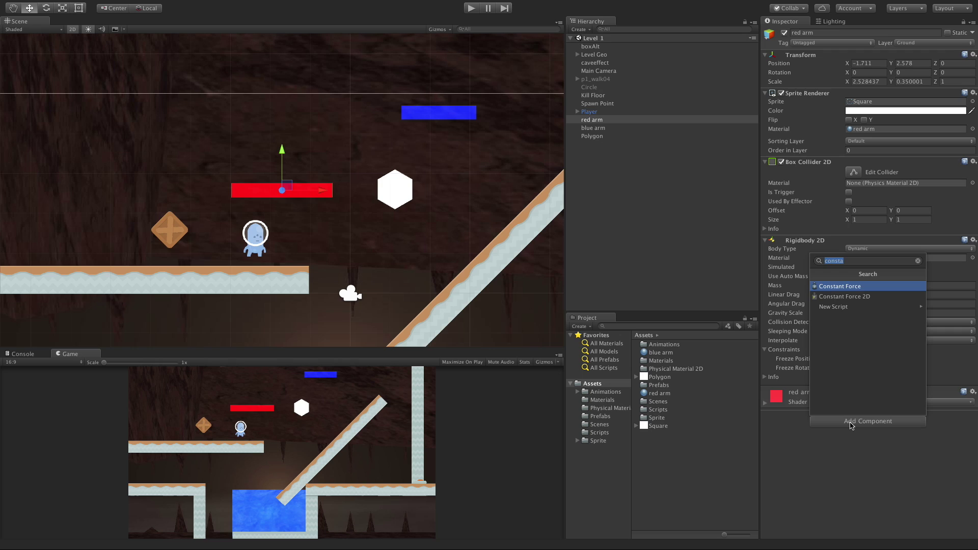
click(855, 297)
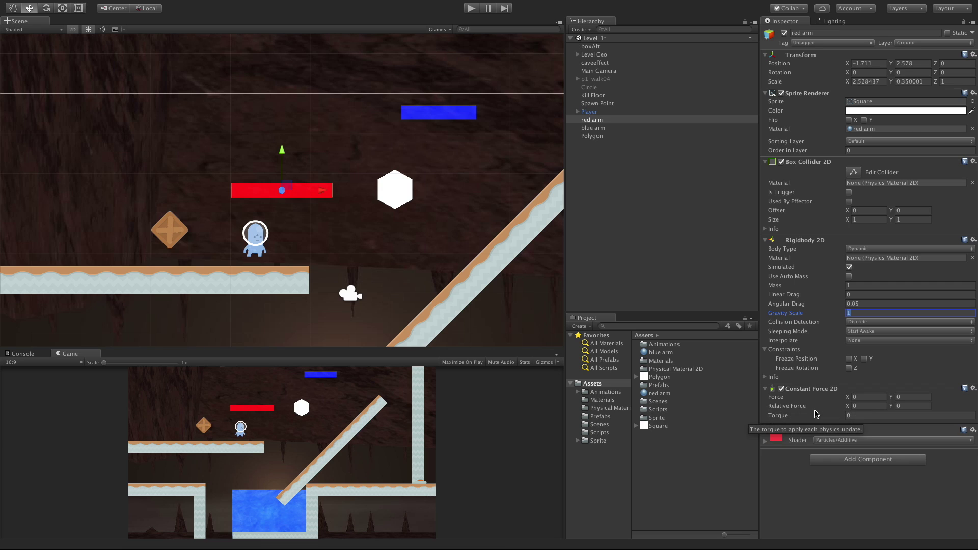
click(874, 397)
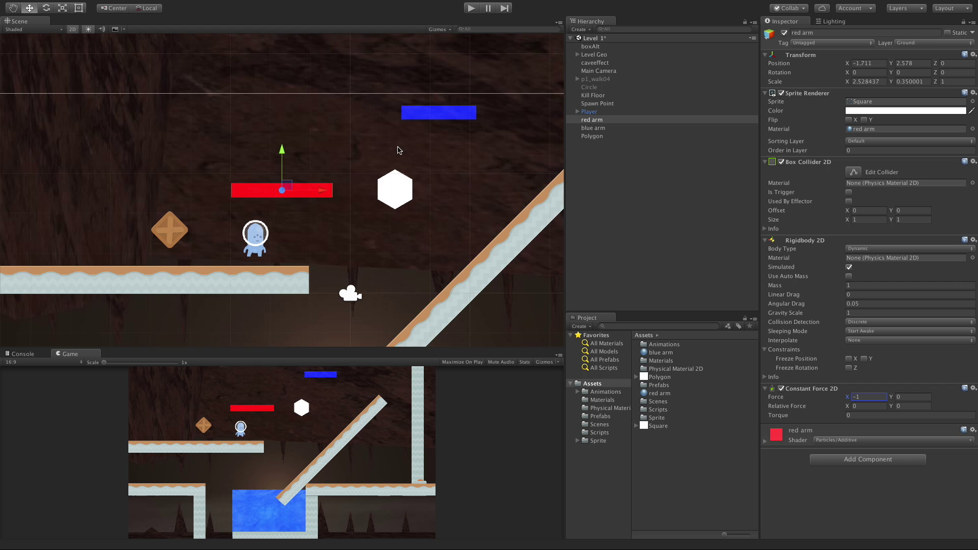
- Set the red arm's gravity scale to 0 and play-test its movement
click(865, 314)
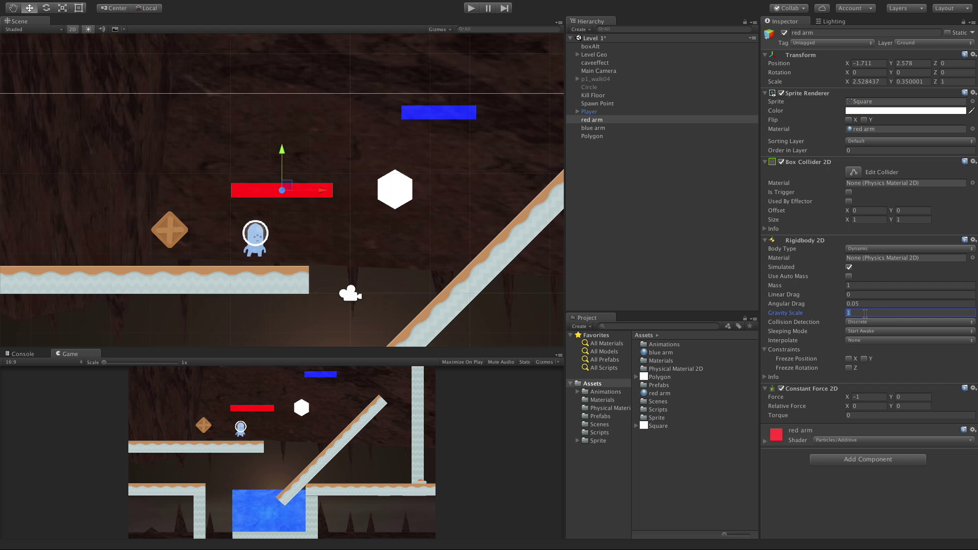
click(471, 7)
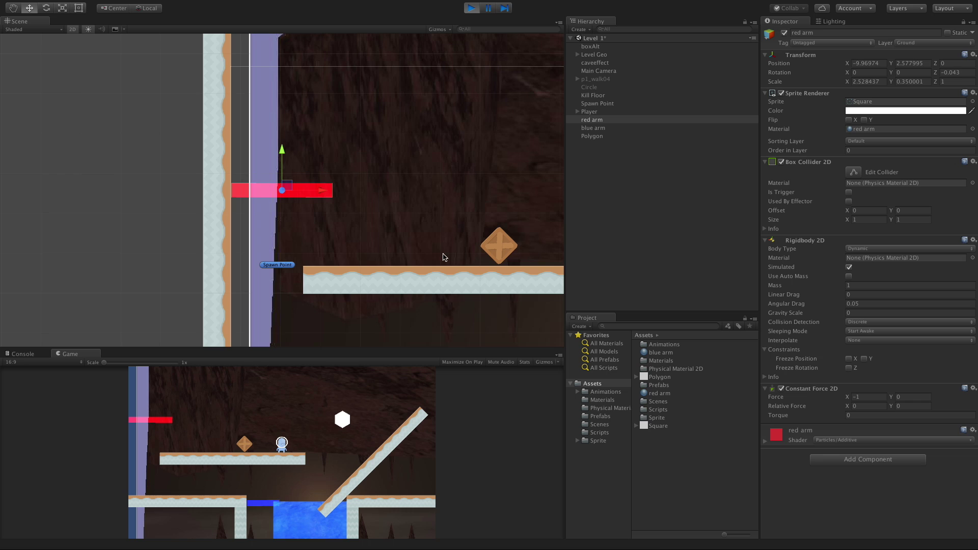
click(471, 8)
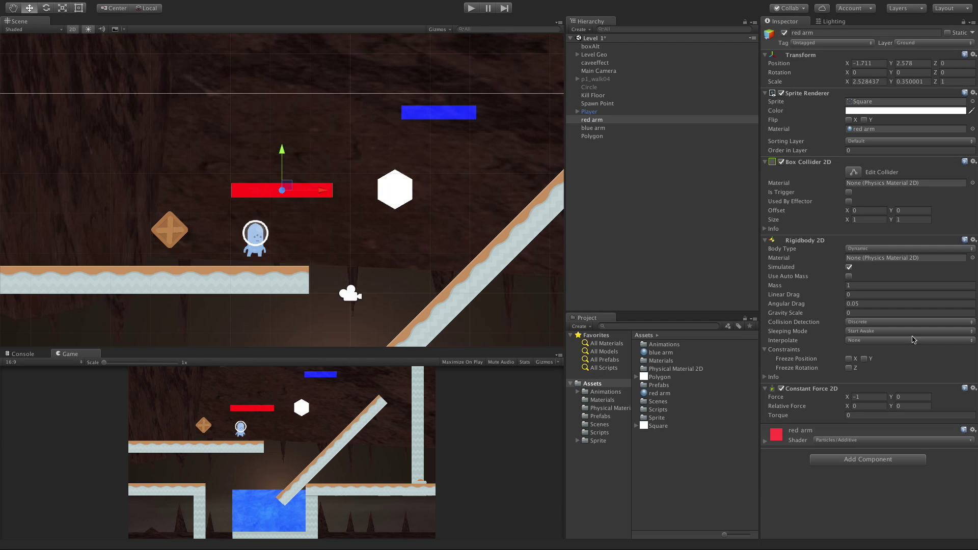
- Set the red arm's constant force Y to 1 and play-test the diagonal push
click(903, 397)
click(474, 9)
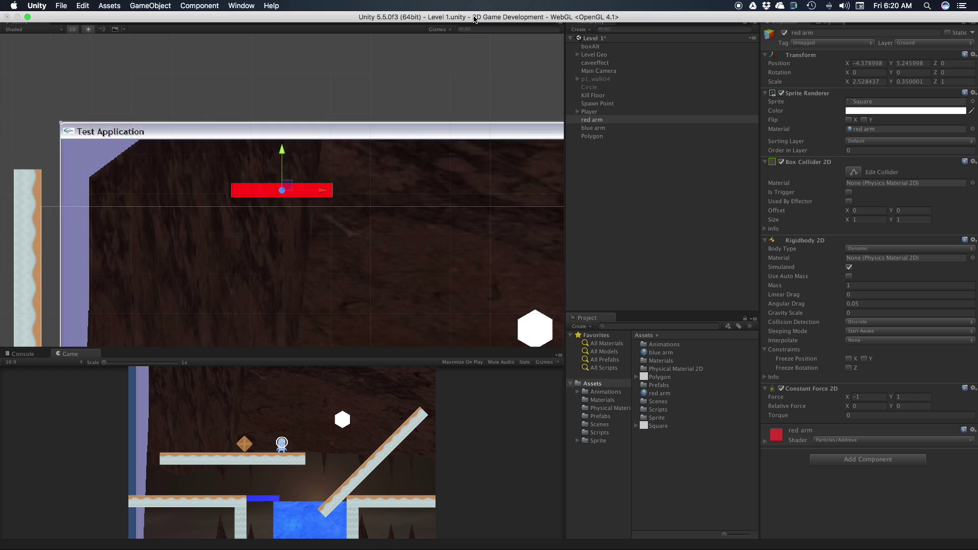
click(469, 4)
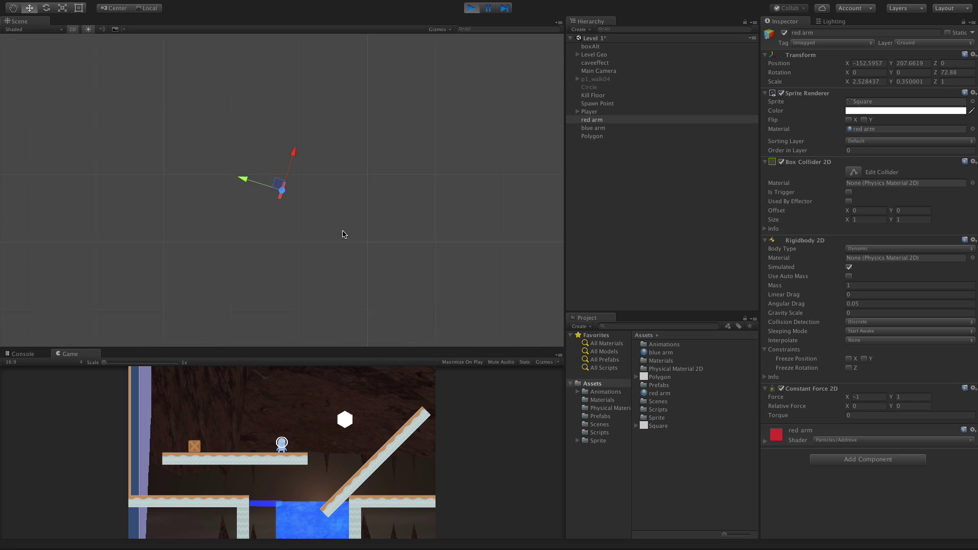
click(475, 9)
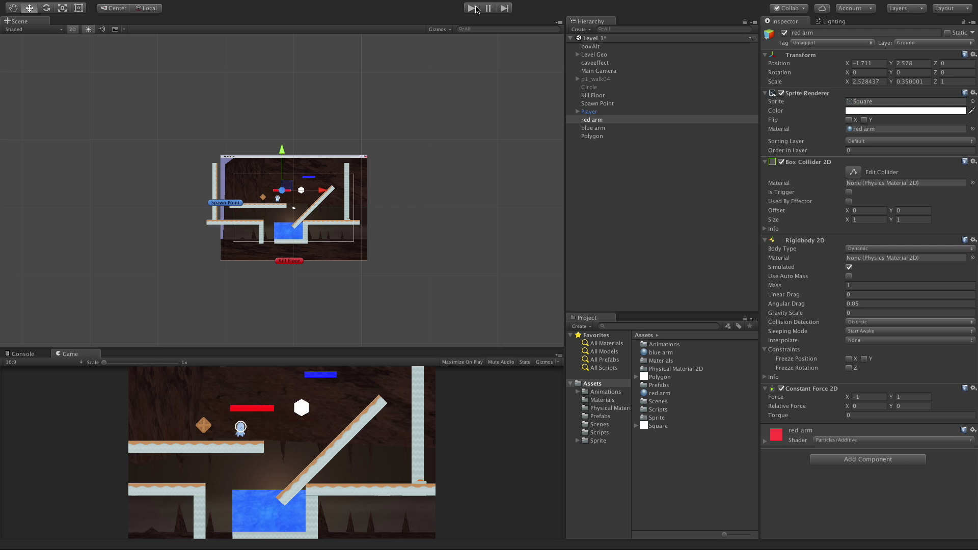
- Set the red arm's force to X 0, Y 0 and its relative force to X -1, Y 1, and play-test it
scroll(317, 186, up, 10)
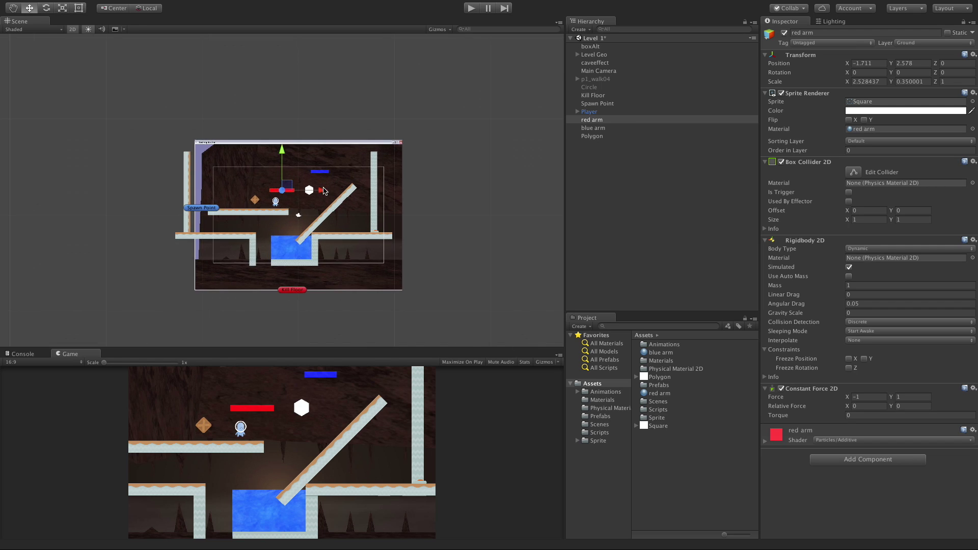
scroll(320, 209, up, 4)
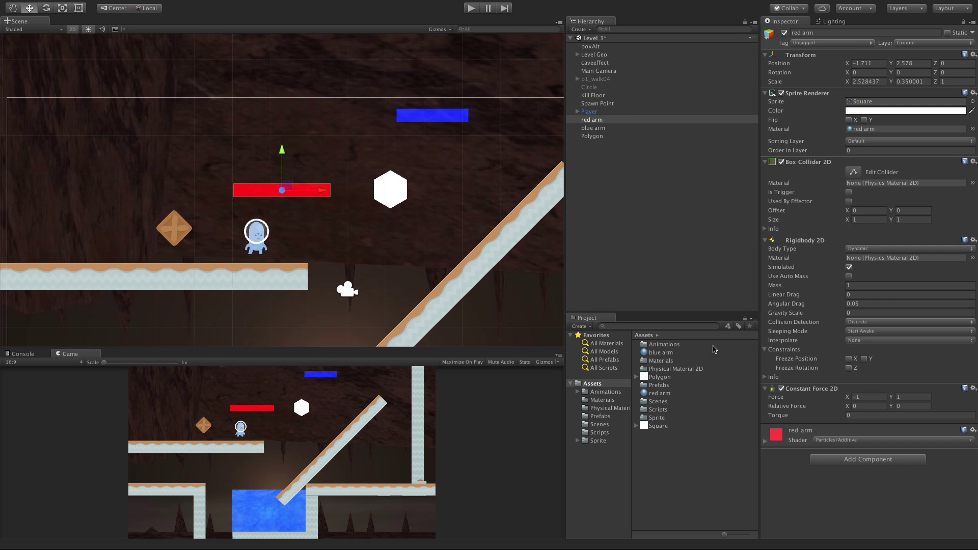
click(865, 397)
key(Tab)
text(0)
key(Tab)
text(-1)
key(Tab)
text(1)
key(Tab)
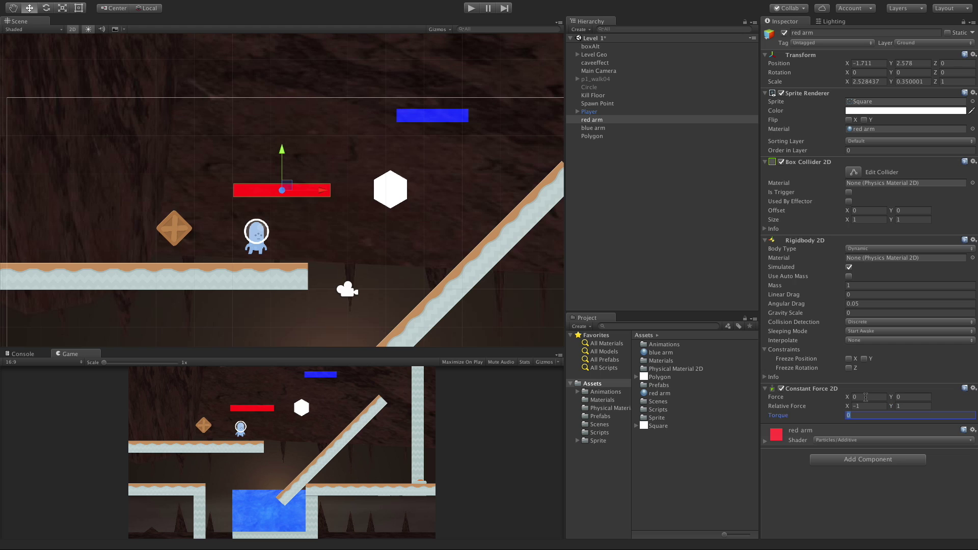
click(471, 13)
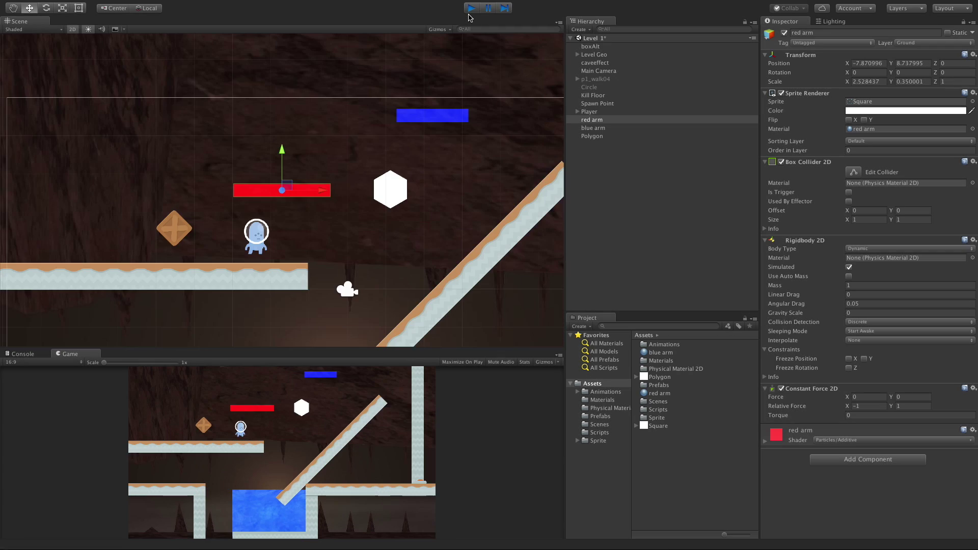
click(469, 12)
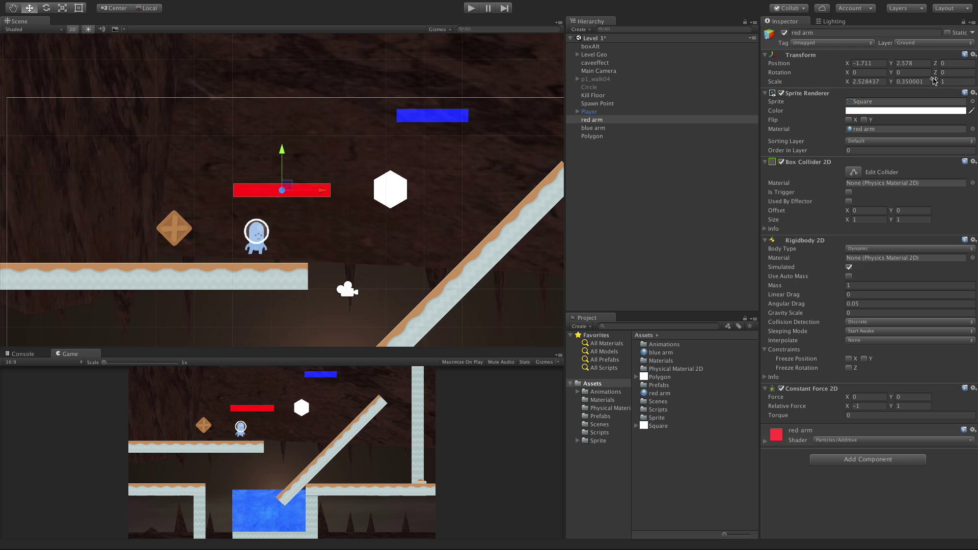
- Set the red arm's Z rotation to 45
drag(936, 75, 966, 74)
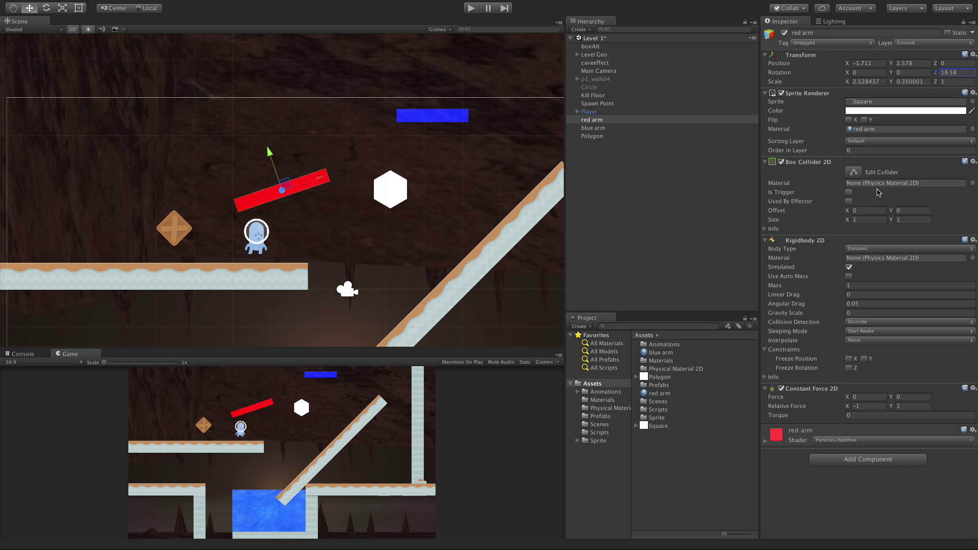
click(967, 71)
key(BackSpace)
text(45)
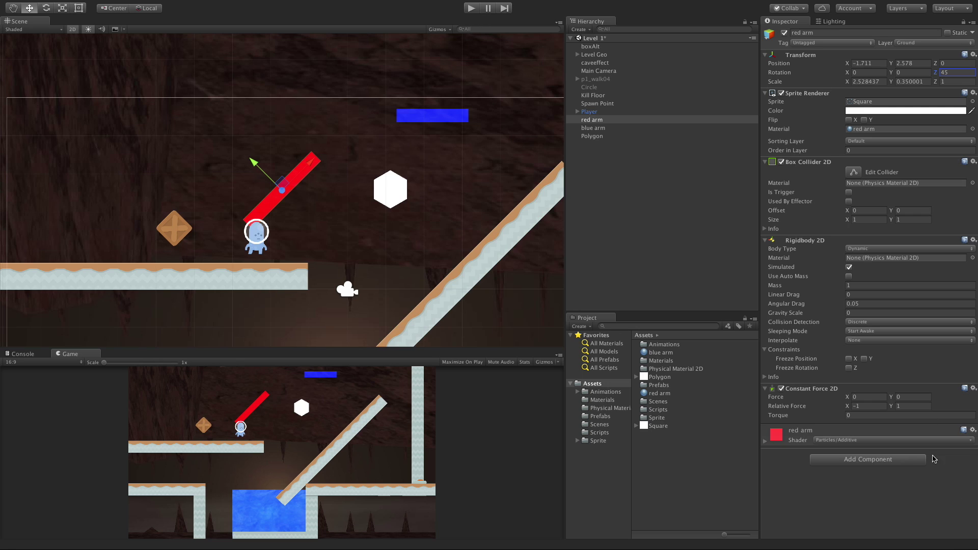
- Set the red arm's relative force X to 1 and play-test the tilted arm
click(868, 406)
click(470, 8)
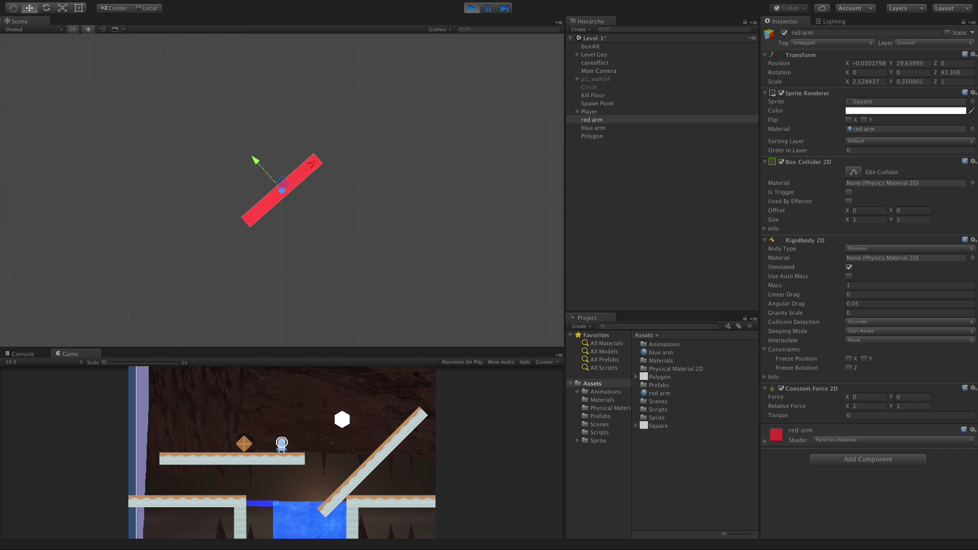
click(471, 7)
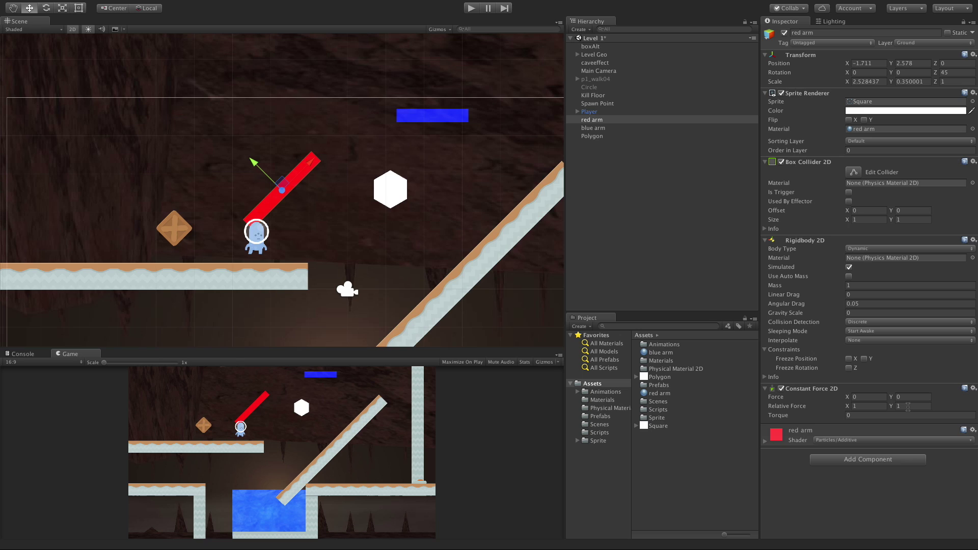
- Set the red arm's Z rotation to 90 and play-test how the relative force moves it
click(955, 72)
text(90)
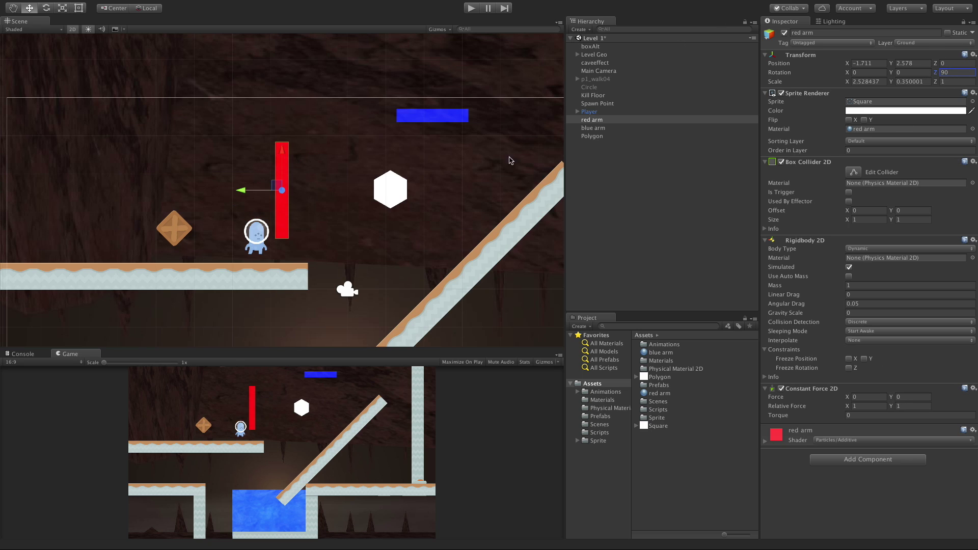
click(477, 7)
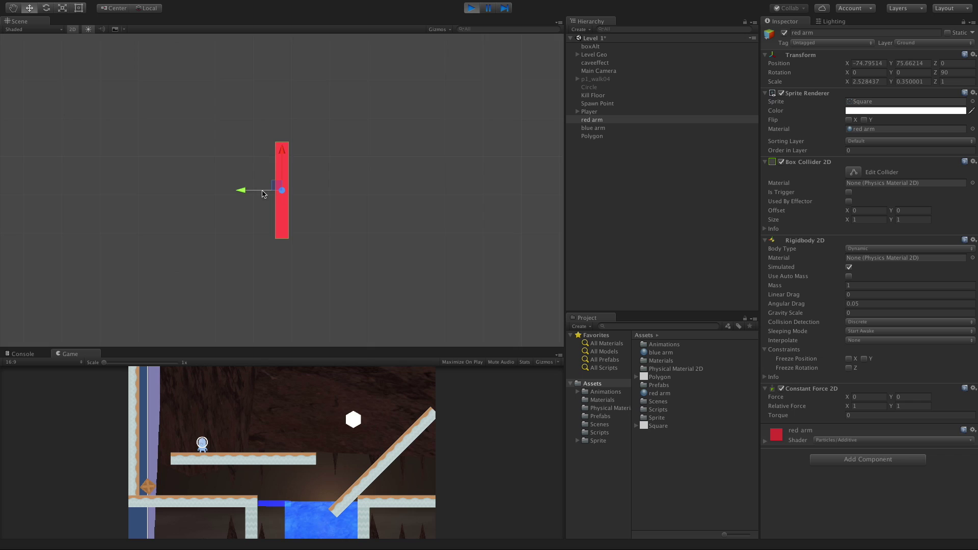
click(473, 6)
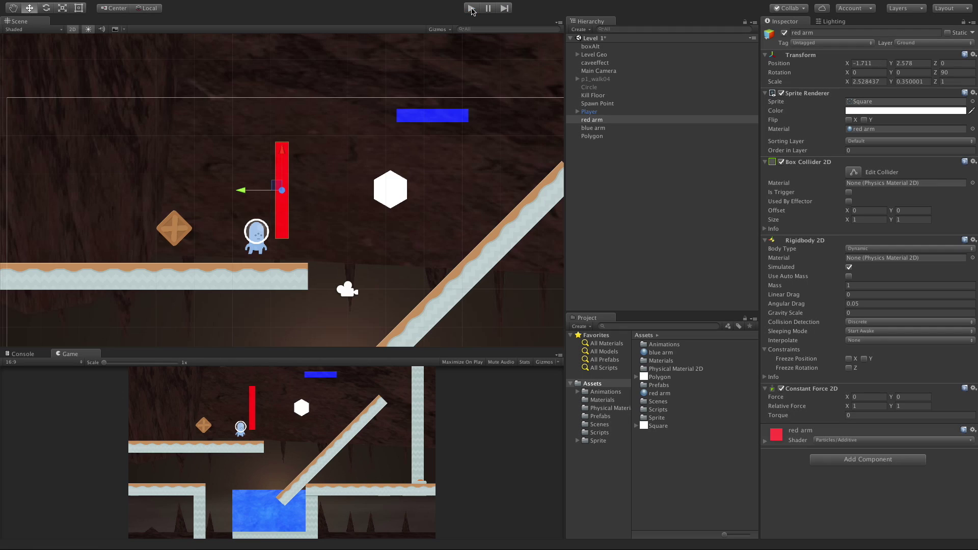
- Set the red arm's force to X 1, Y 1 and its relative force to X 0, Y 0
click(861, 396)
text(1)
key(Tab)
text(1)
key(Tab)
key(Return)
text(0)
key(Tab)
text(0)
key(Tab)
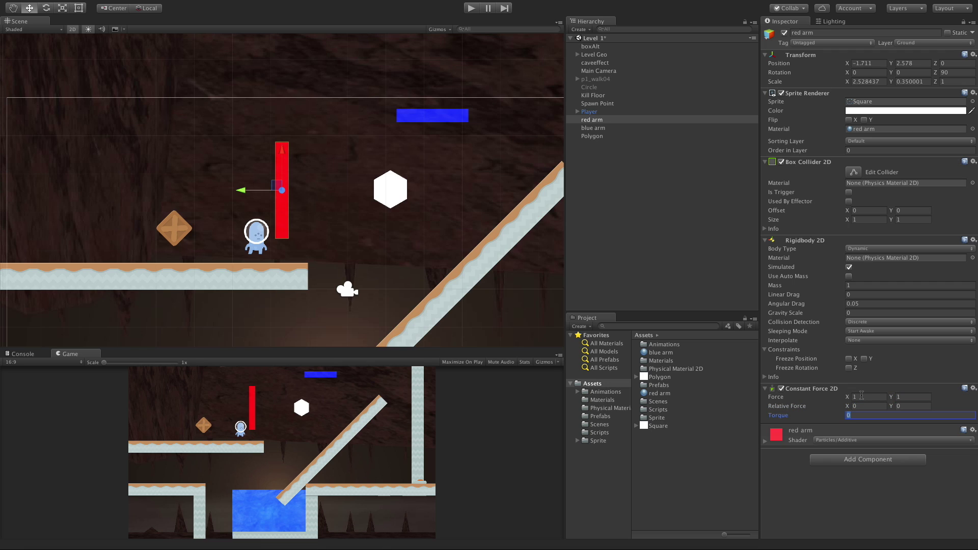
- Play-test the upright red arm's world-space force with the transform handles switched to Global
click(470, 9)
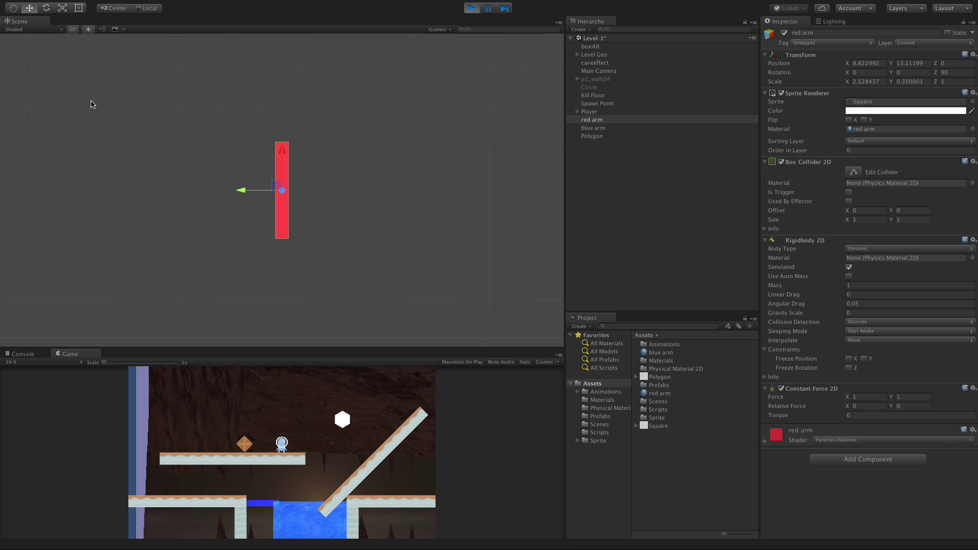
click(148, 8)
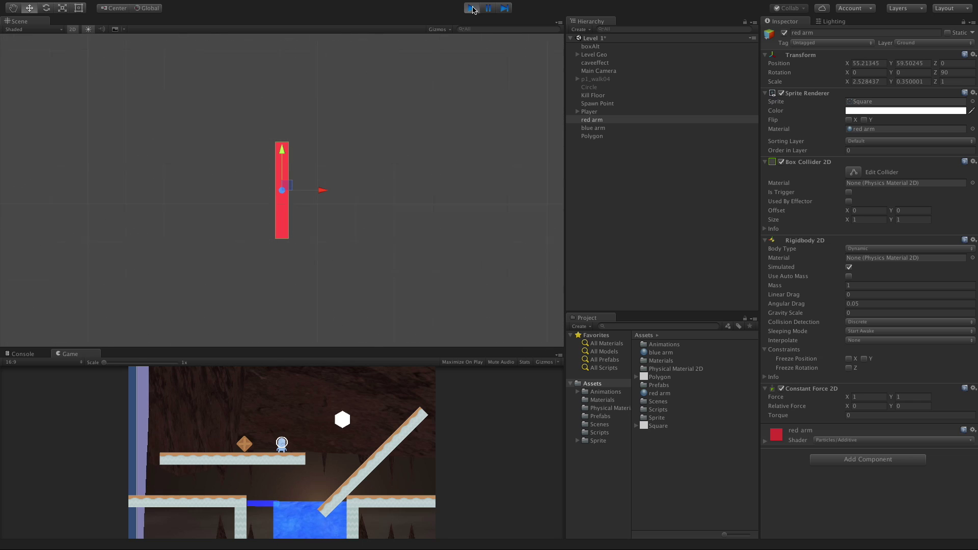
click(472, 8)
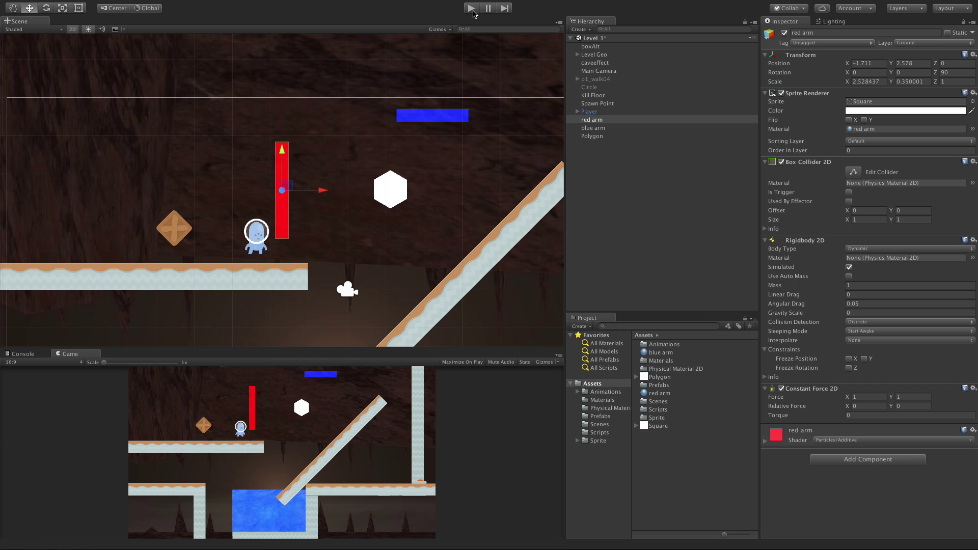
- Set the red arm's force to X 0, Y 0 and its torque to 10
click(862, 398)
text(0)
key(Tab)
text(0)
key(Tab)
key(Tab)
key(Tab)
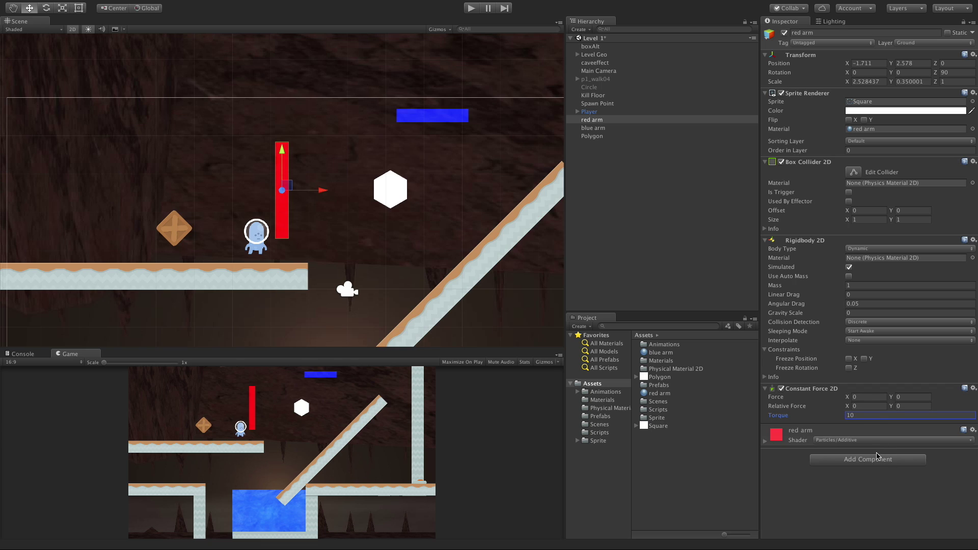
- Run the scene and change the red arm's torque to -10 during play
click(469, 8)
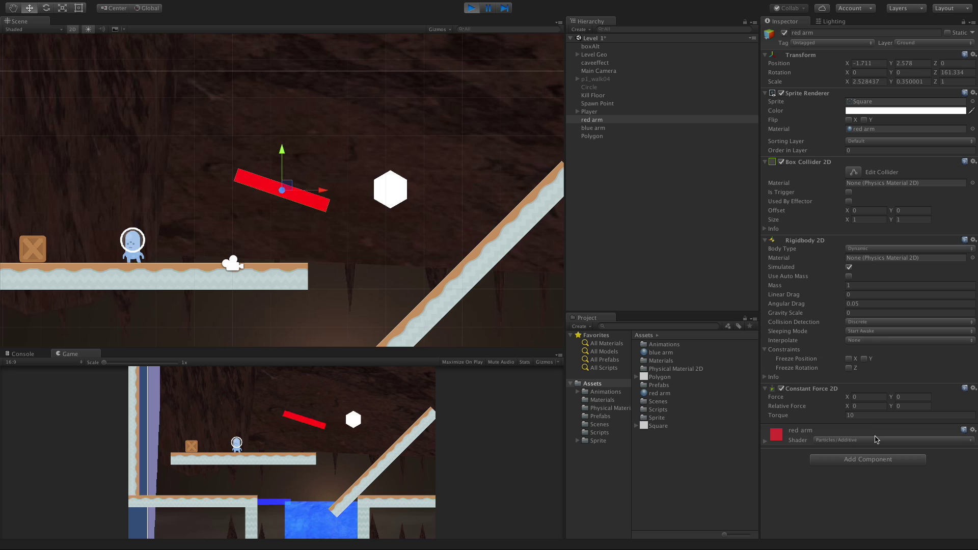
click(869, 415)
key(Home)
text(-)
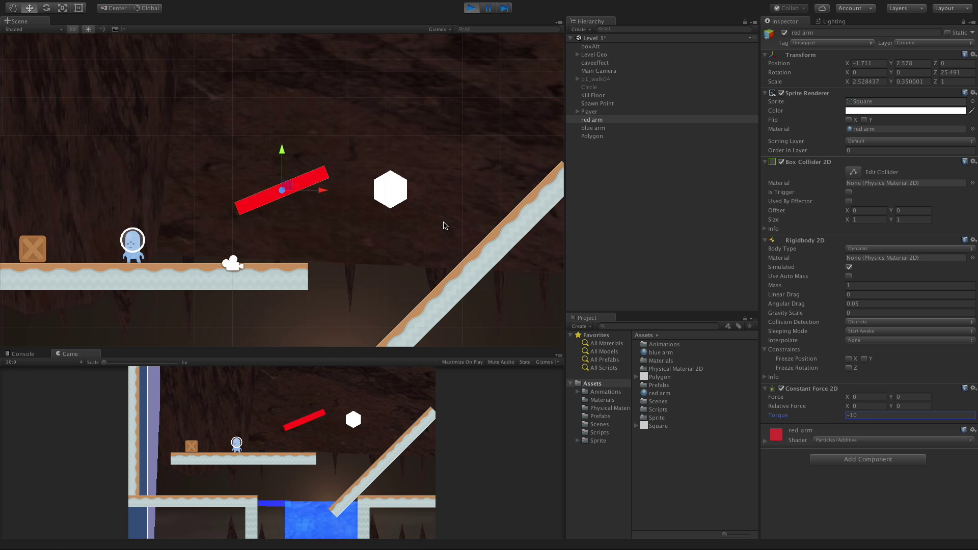
- Make the player jump and move to test contact with the spinning red arm, and end the play test
click(313, 453)
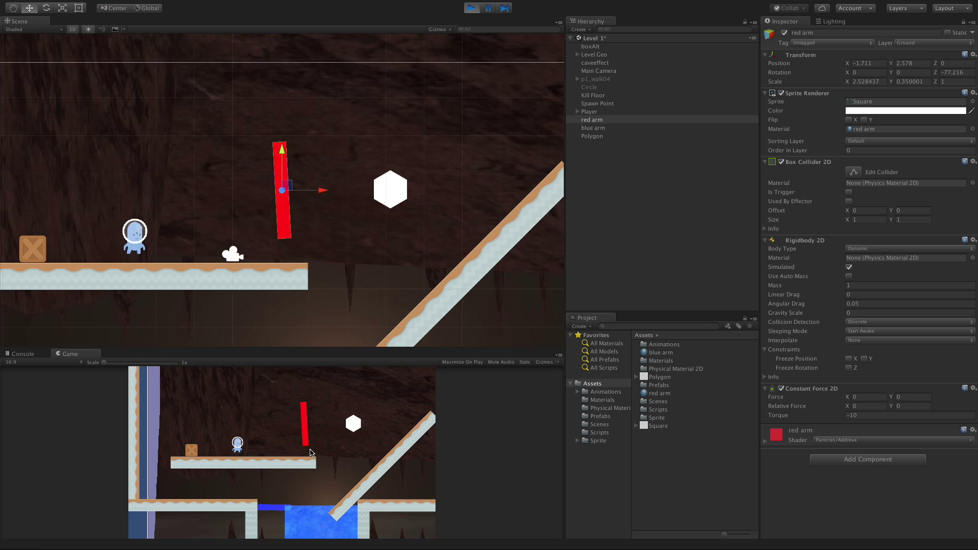
key(space)
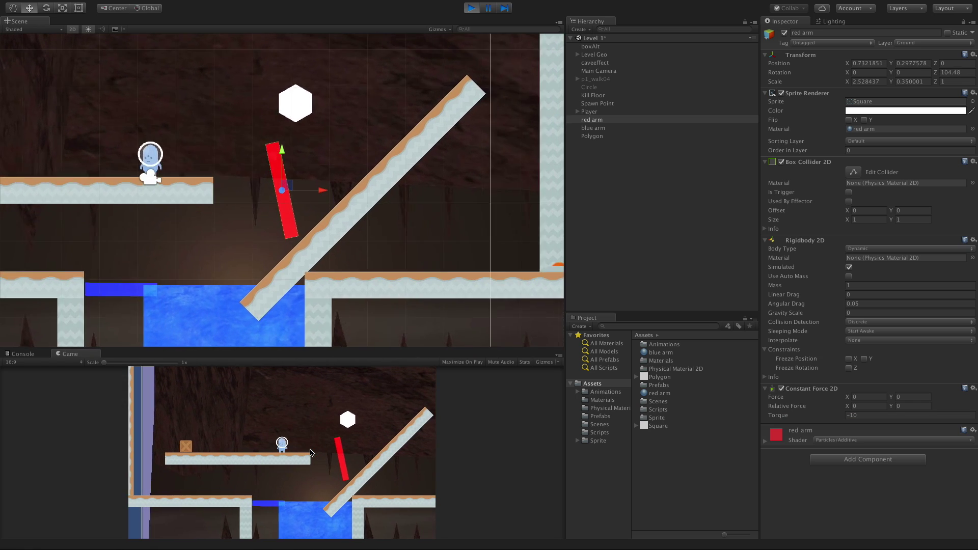
key(space)
key(Right)
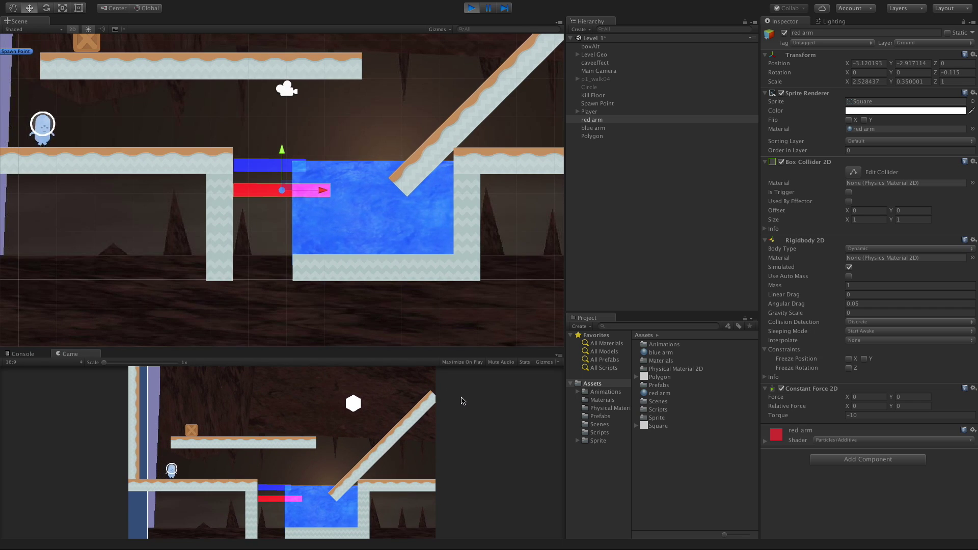
key(Right)
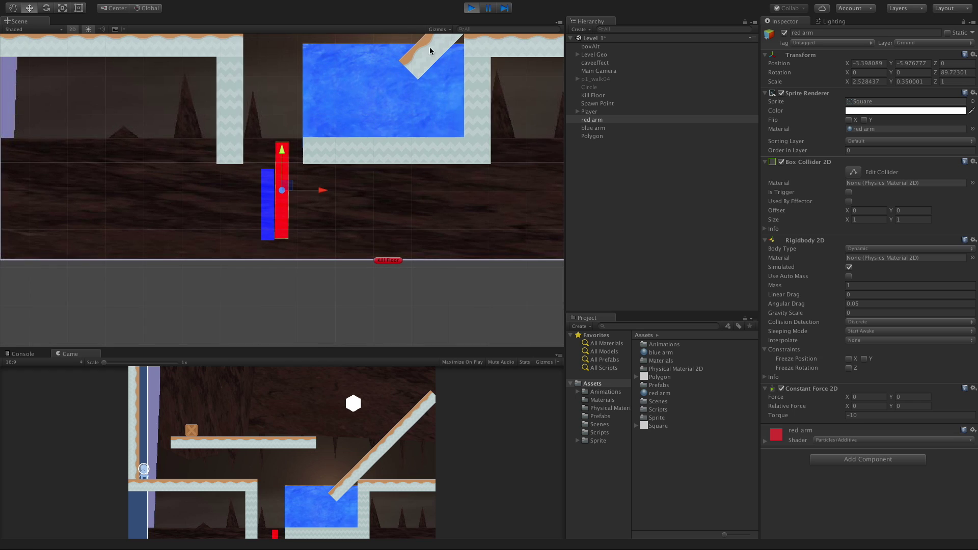
key(ctrl+p)
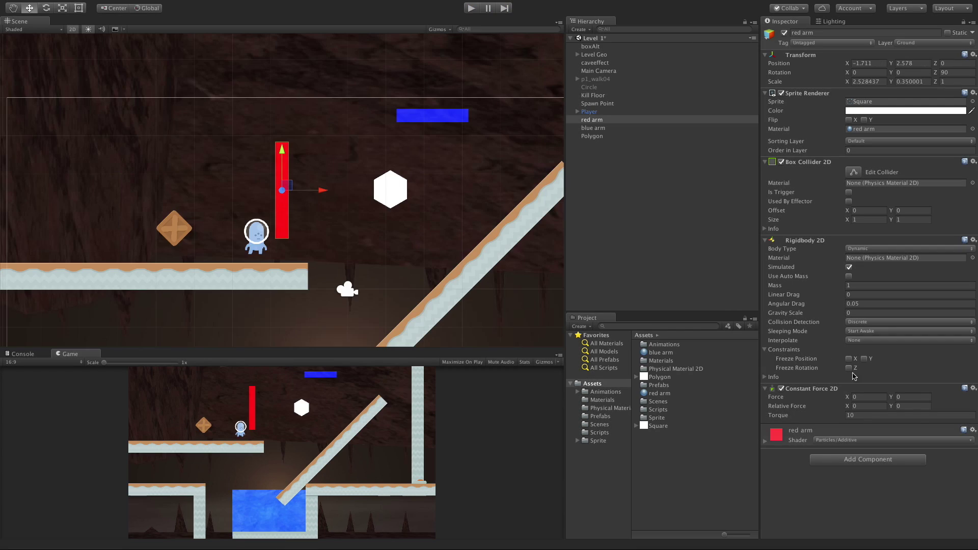
- Set the red arm's relative force to X -1, Y 1 and play-test it together with the torque
click(874, 406)
key(Tab)
key(Tab)
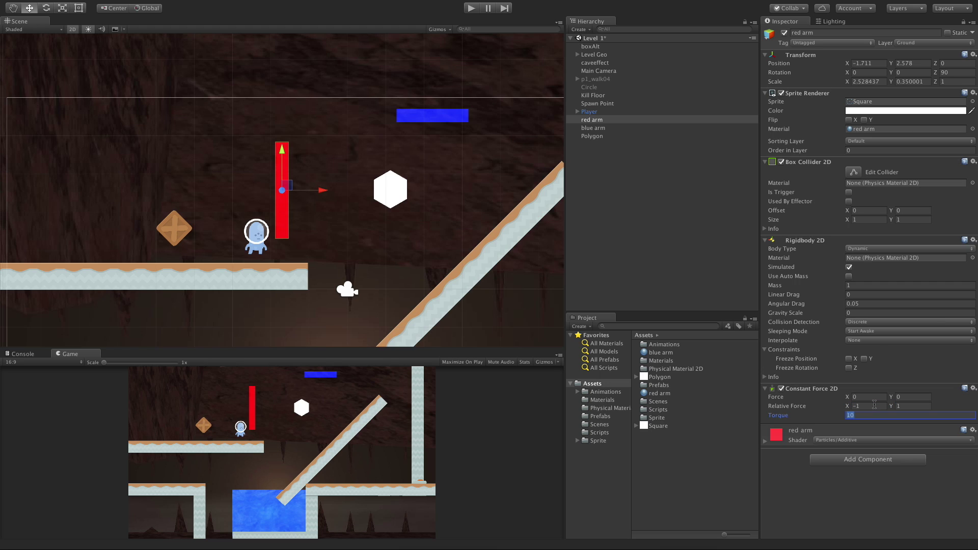
click(468, 11)
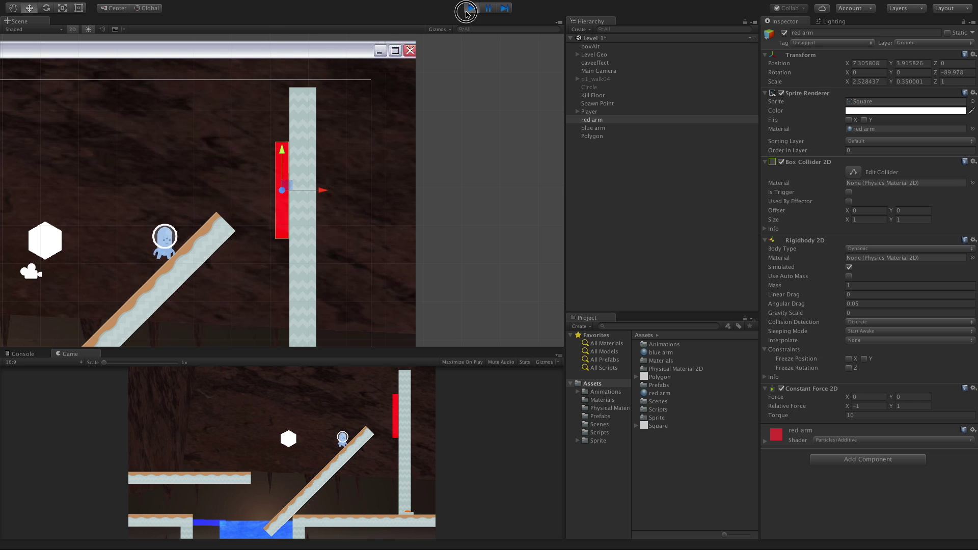
click(471, 8)
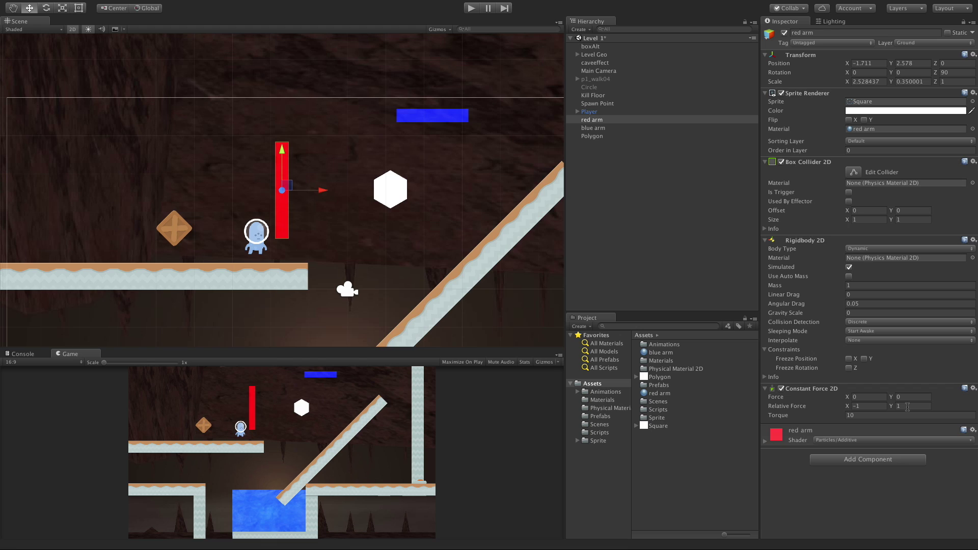
- Set the red arm's Z rotation to 0 and play-test it, switching the transform handles to Local during play
click(960, 74)
text(0)
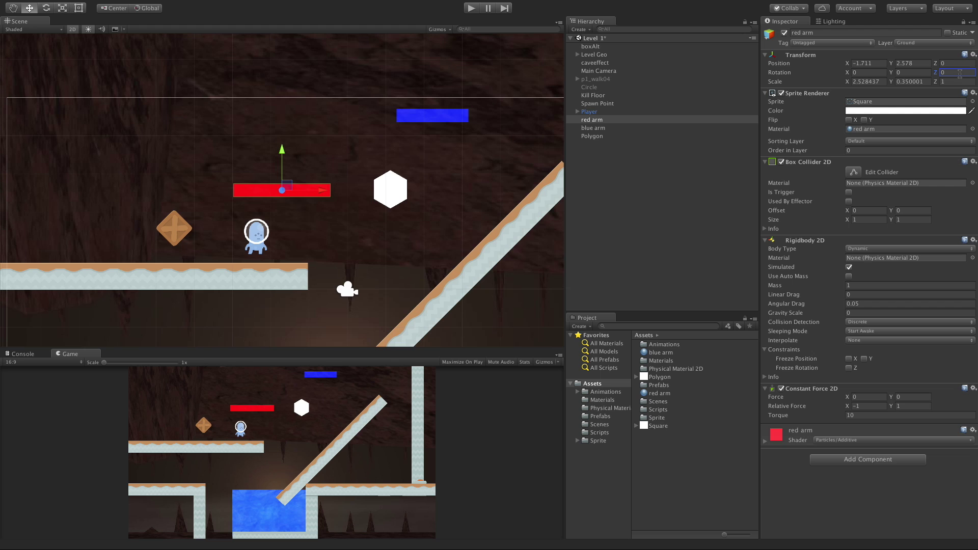
click(473, 9)
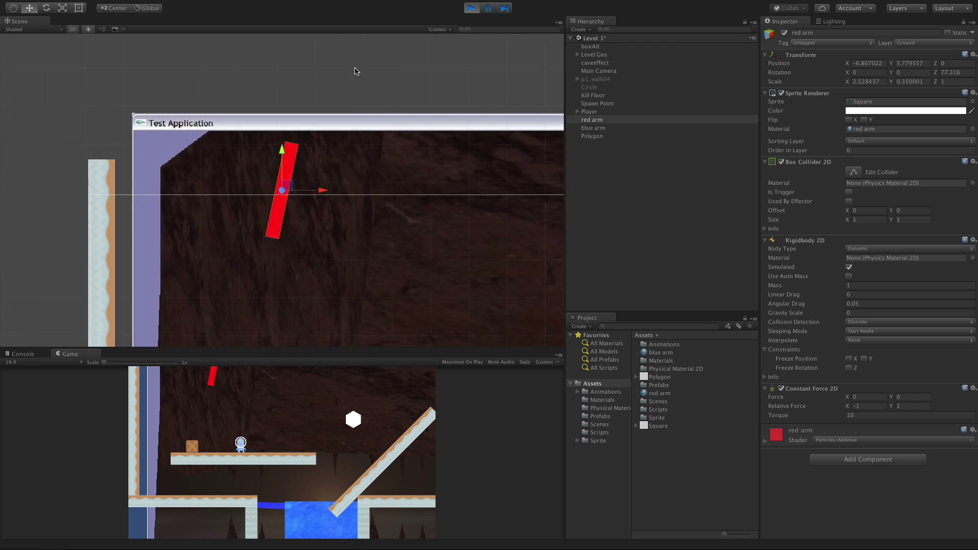
click(154, 9)
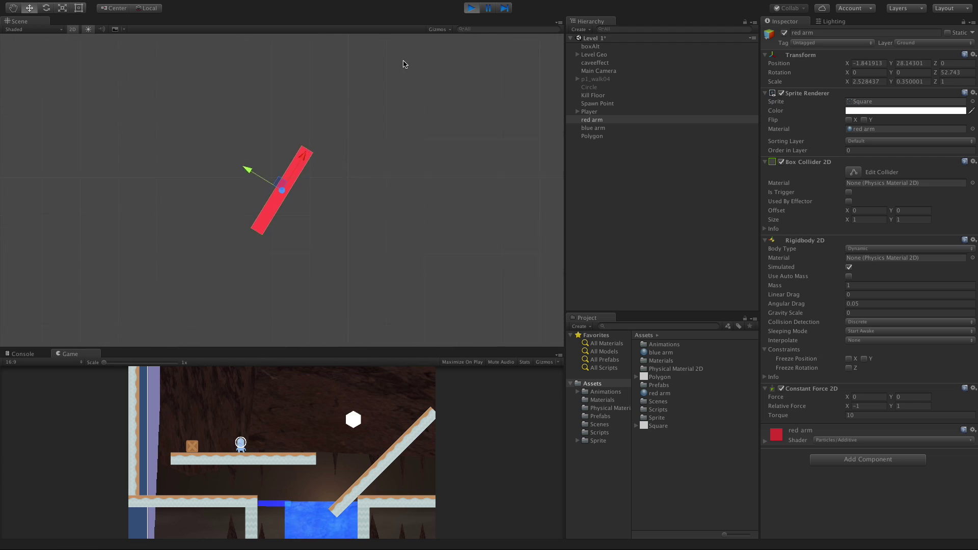
click(472, 8)
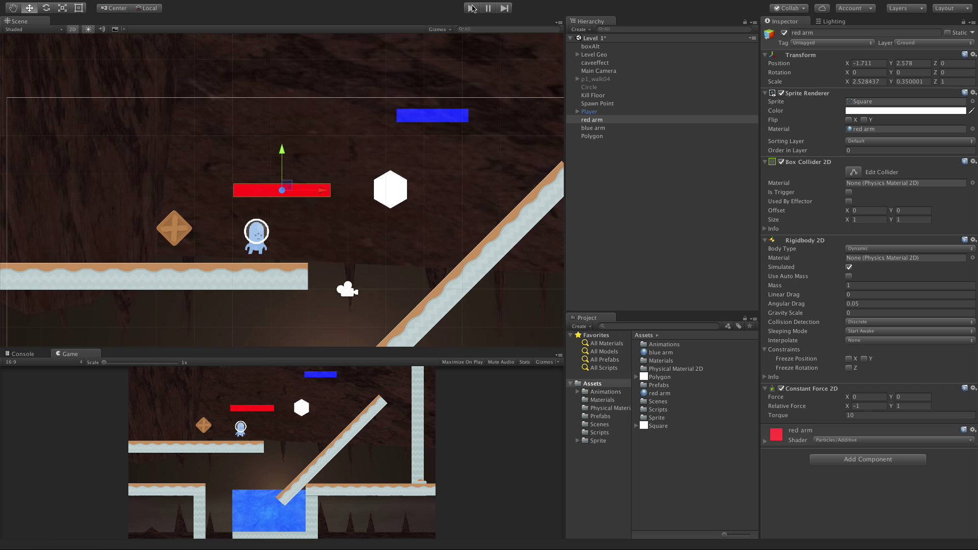